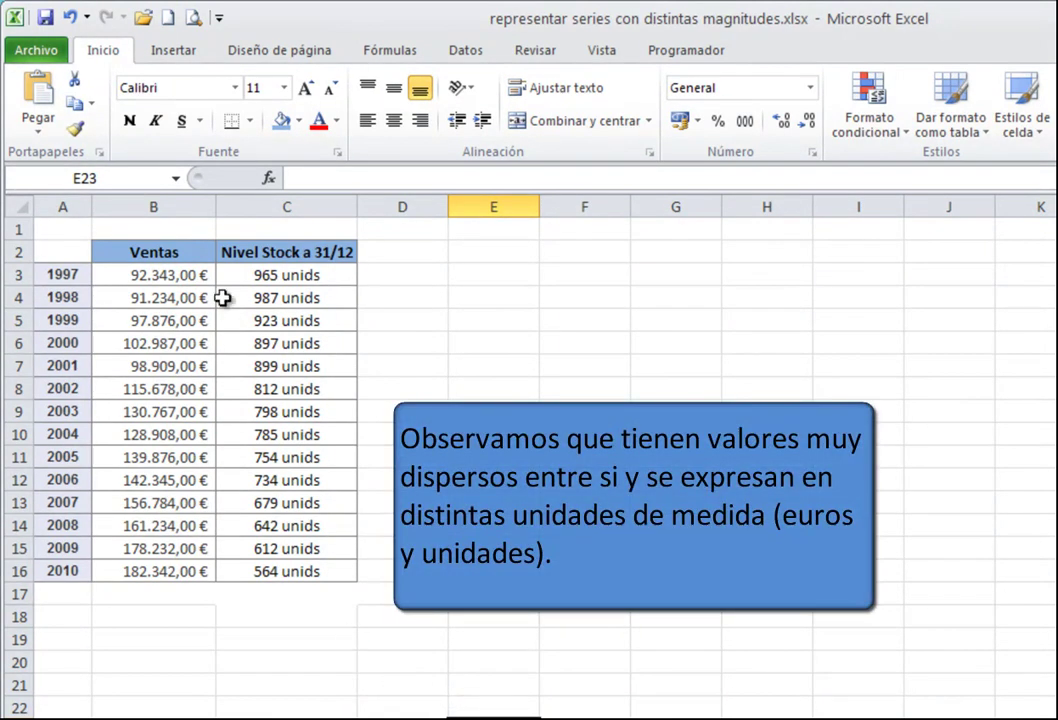
Highlight the Ventas and stock values in columns B and C, then clear the selection.
click(197, 267)
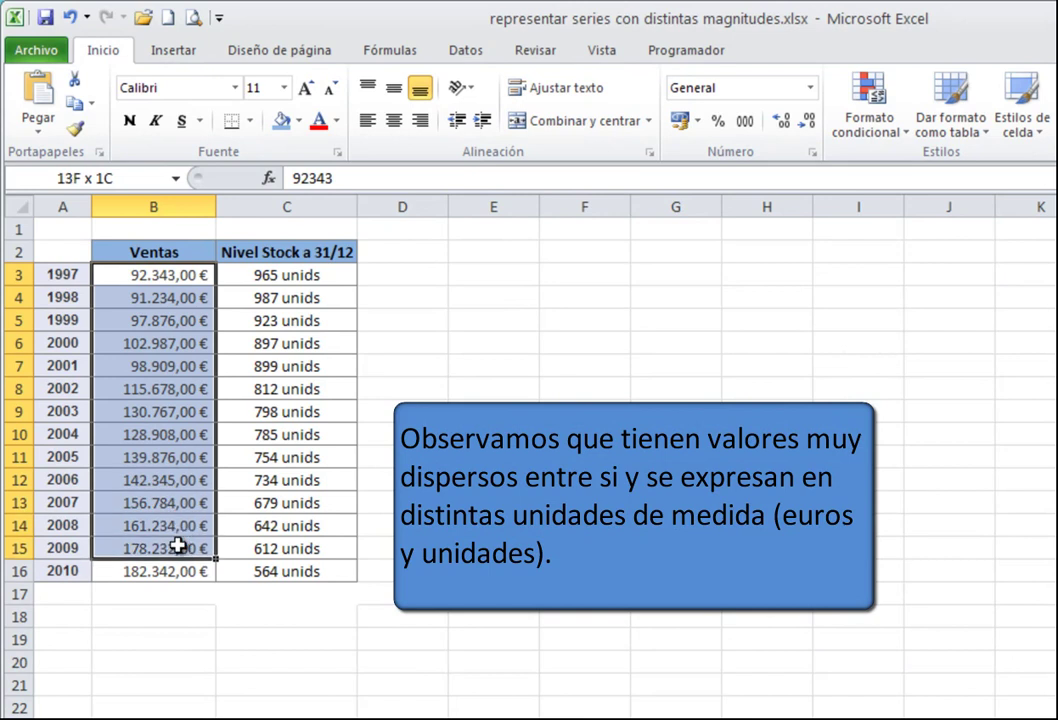
drag(197, 267, 172, 594)
mouse_move(264, 265)
mouse_down()
mouse_move(258, 580)
mouse_move(288, 590)
mouse_up()
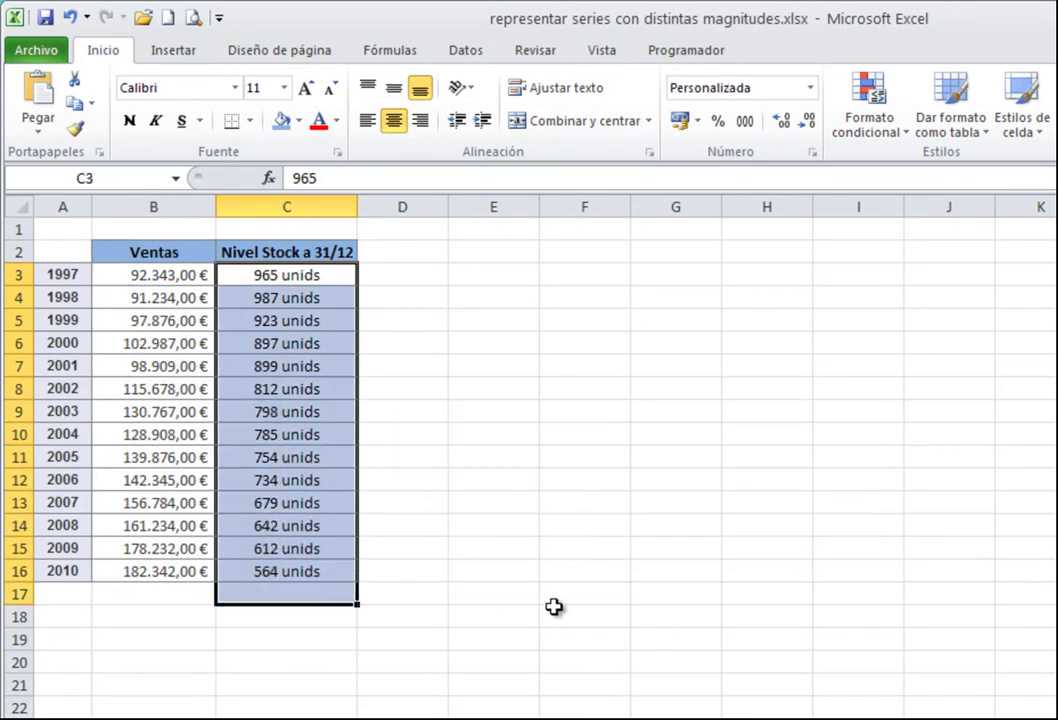
click(557, 615)
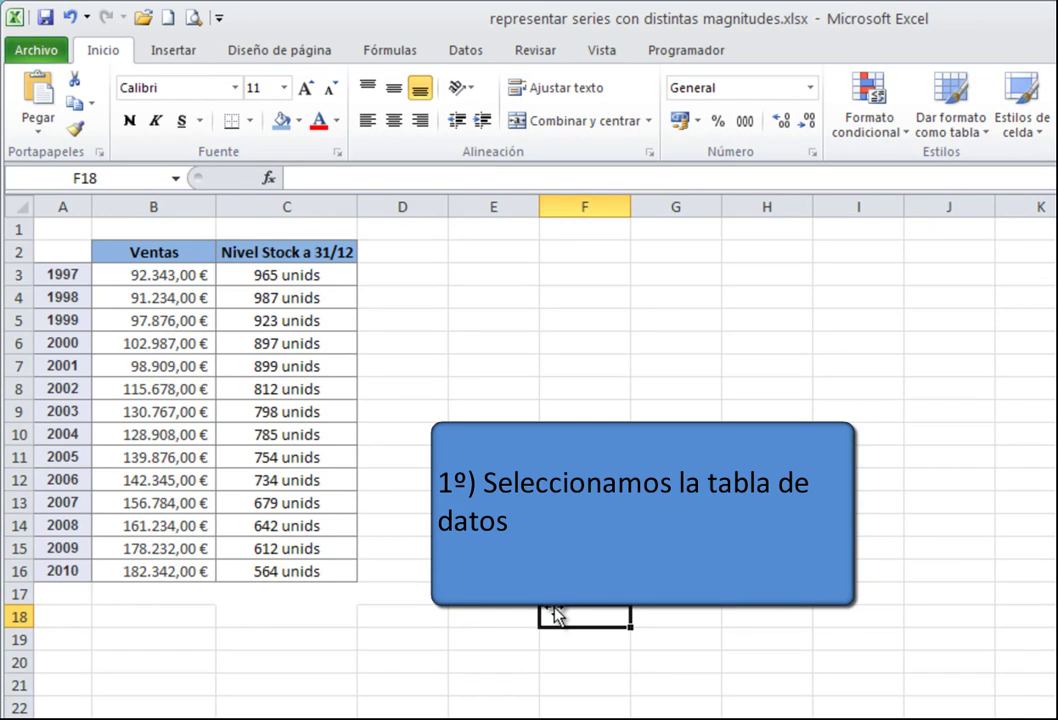
Select A2:C16 and insert a 2-D clustered column chart.
click(68, 250)
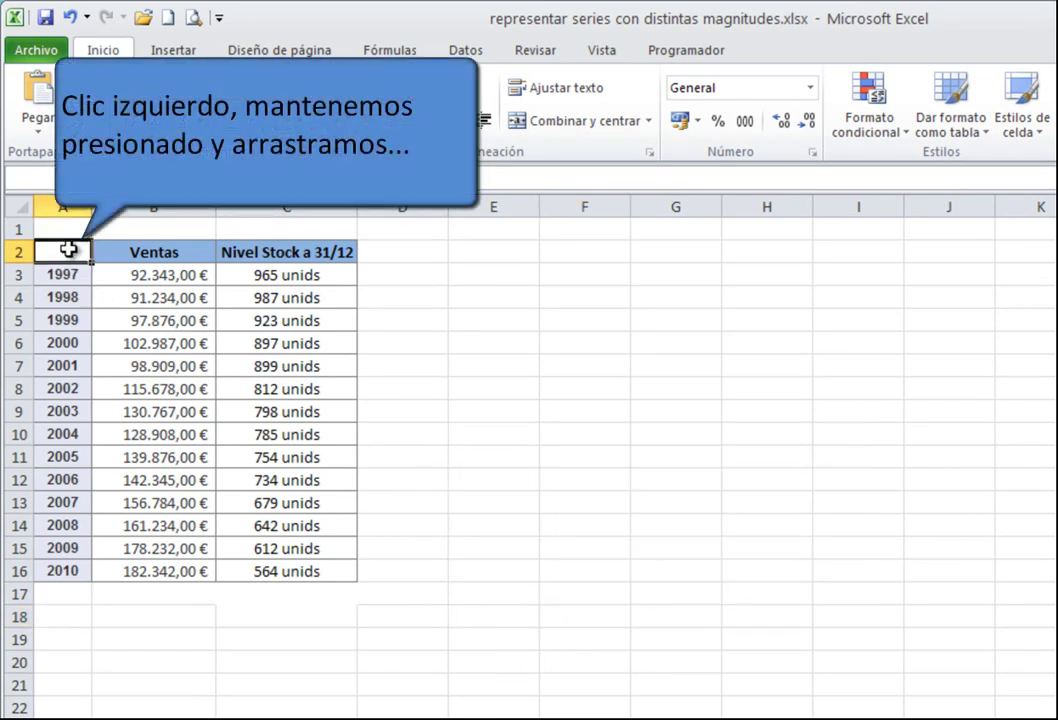
drag(68, 250, 291, 563)
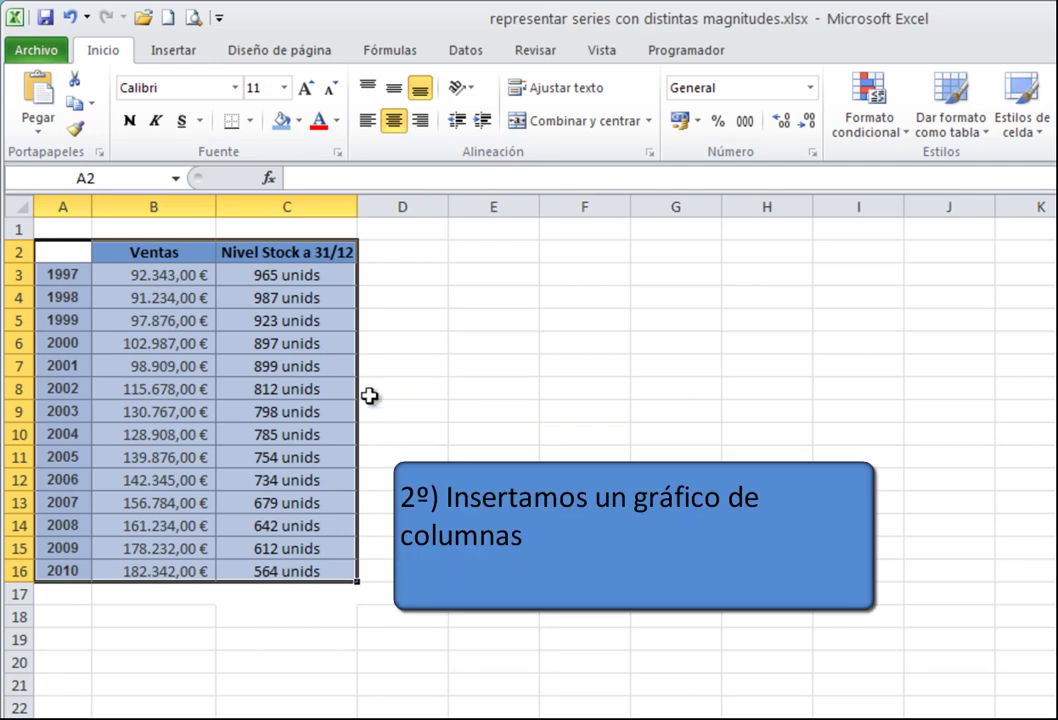
click(196, 56)
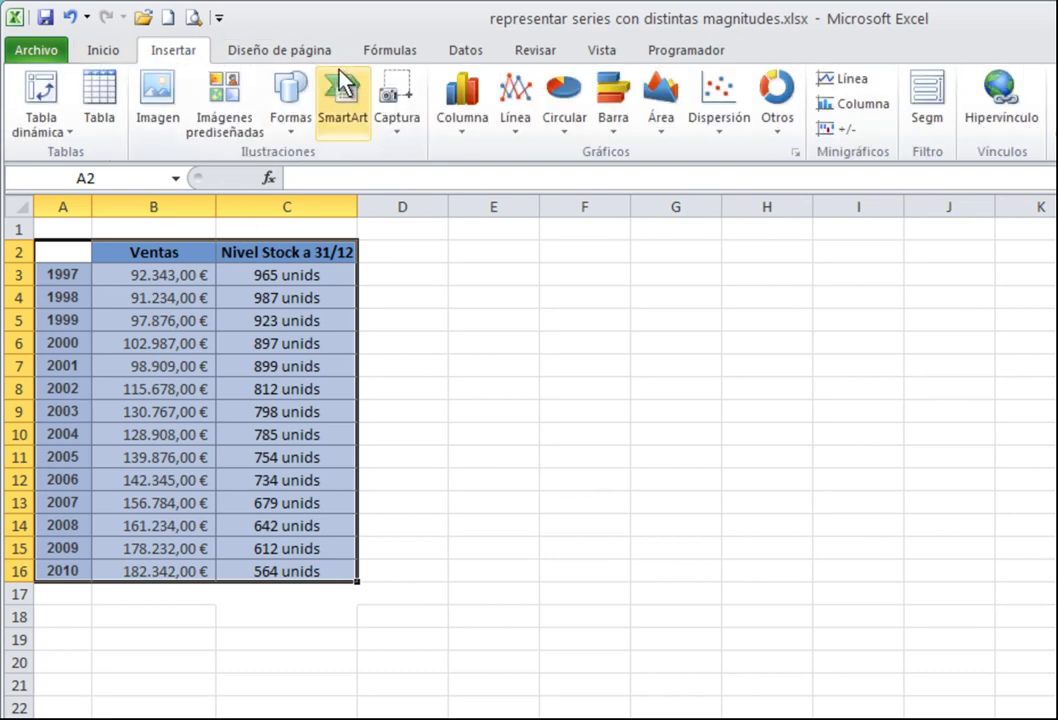
click(485, 136)
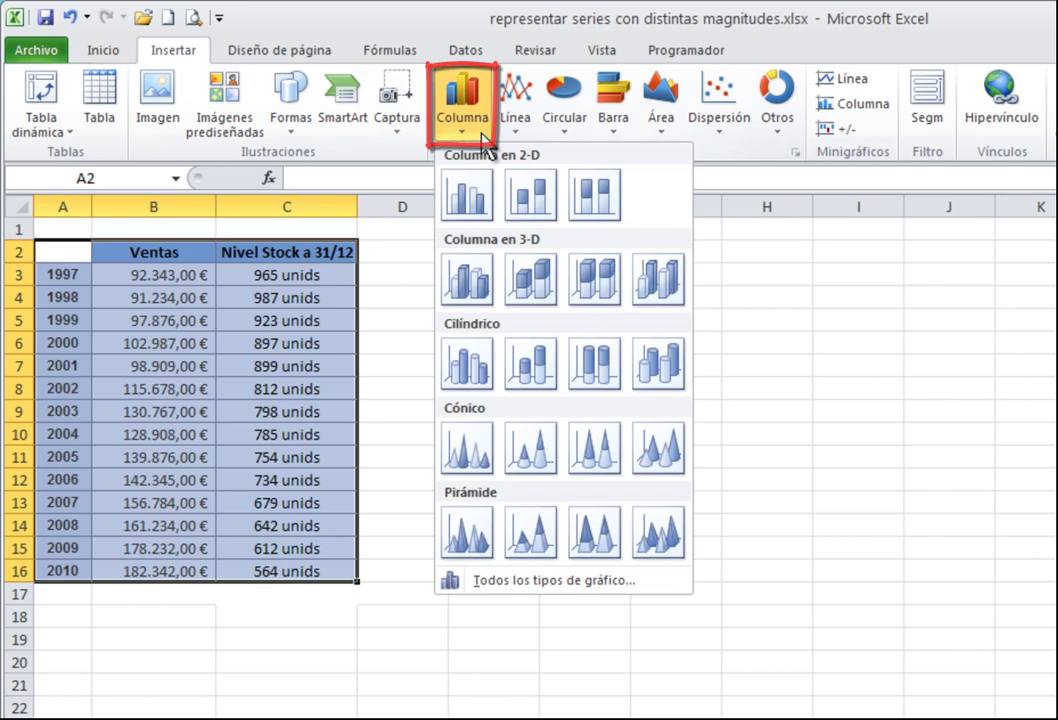
click(484, 208)
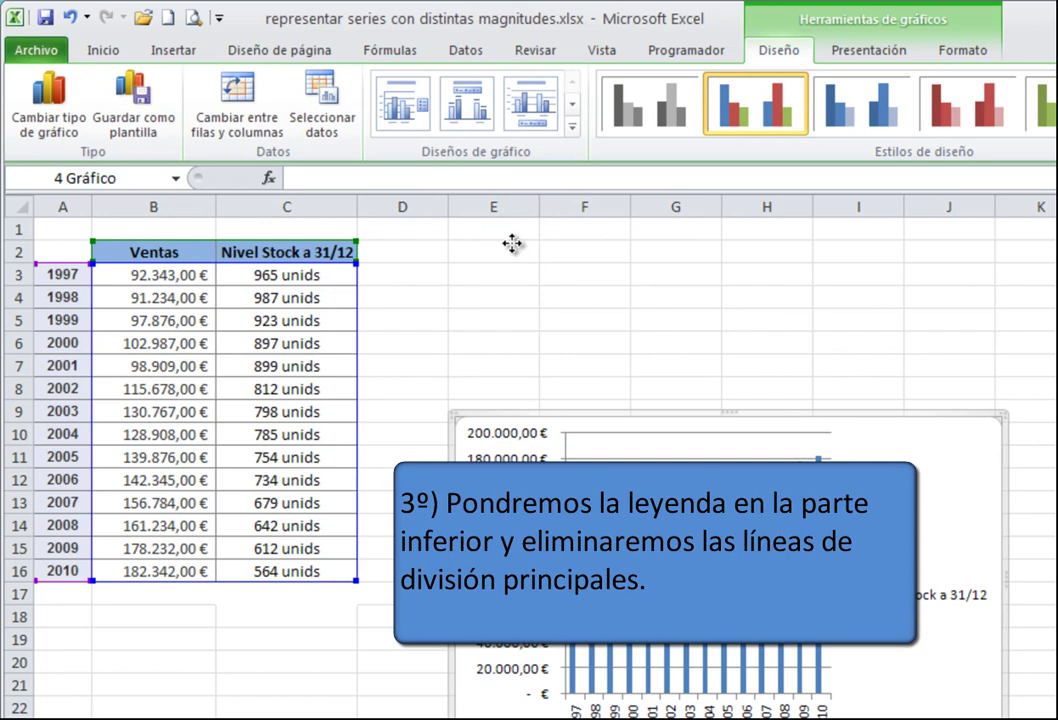
Enlarge the chart beside the table, move its legend to the bottom, and delete the major gridlines.
drag(510, 240, 510, 240)
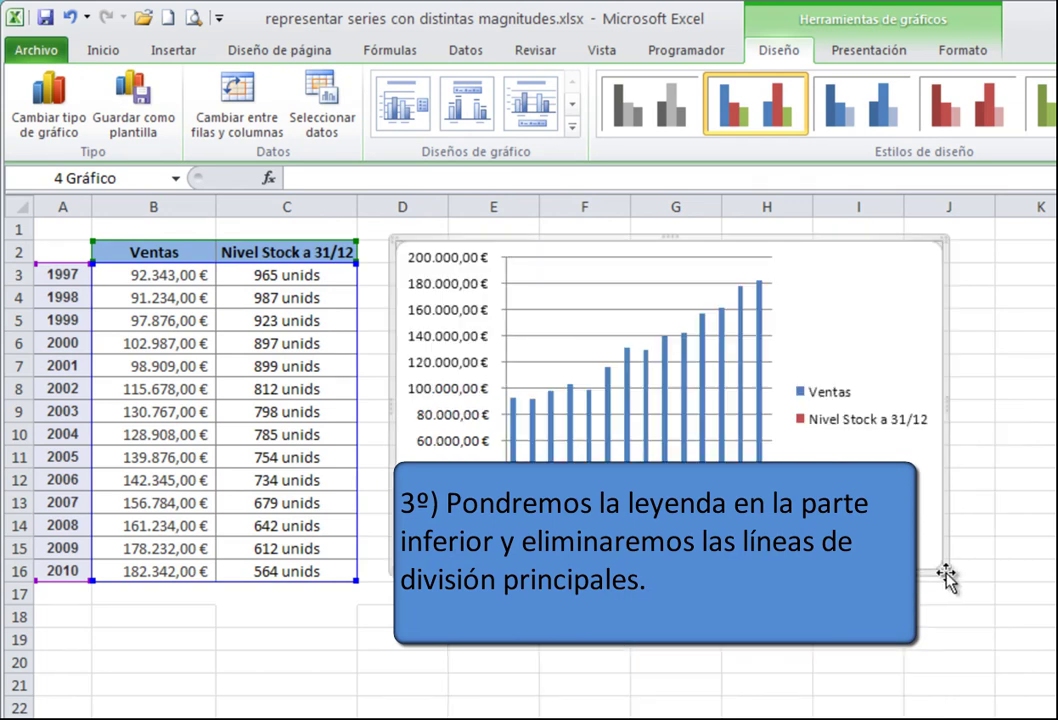
drag(947, 574, 1040, 625)
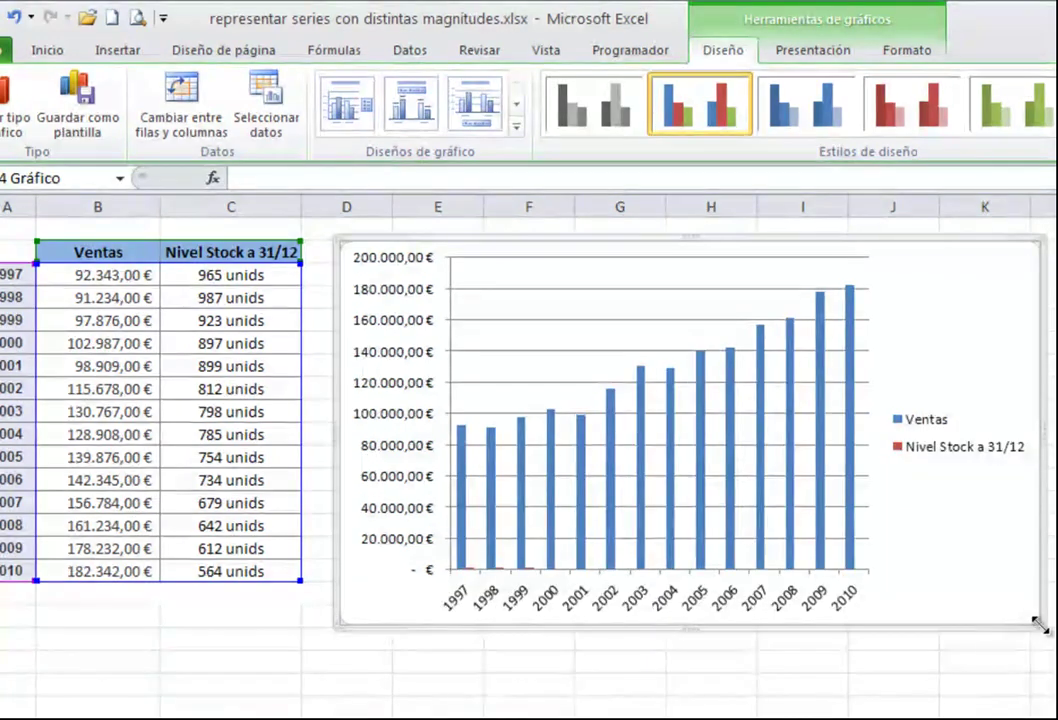
click(939, 460)
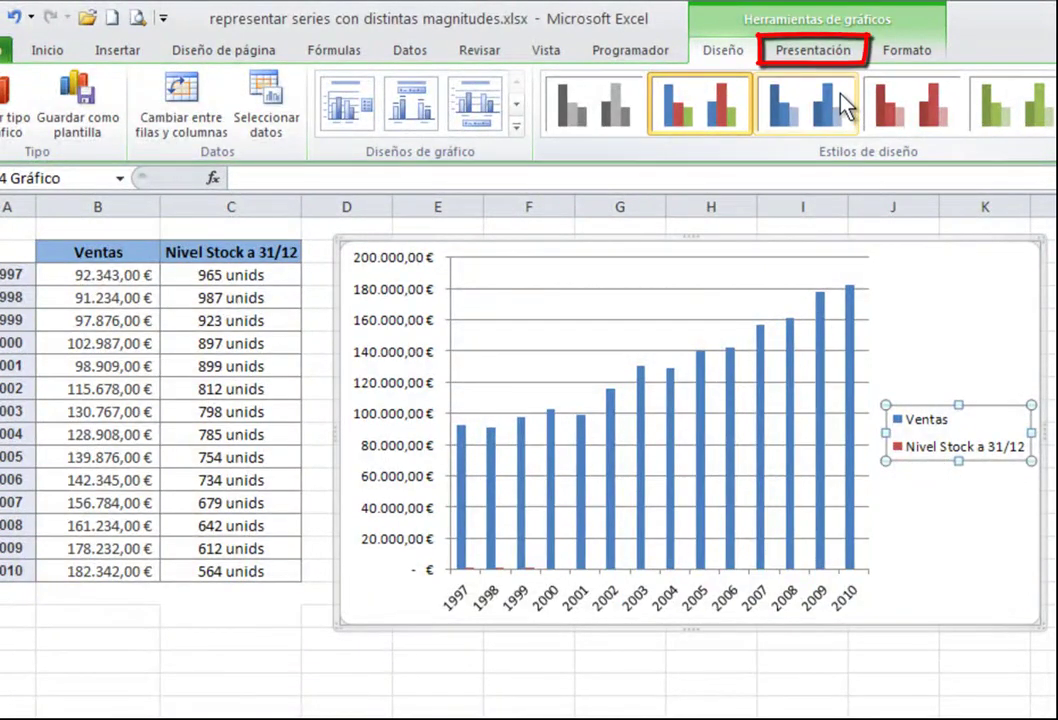
click(838, 58)
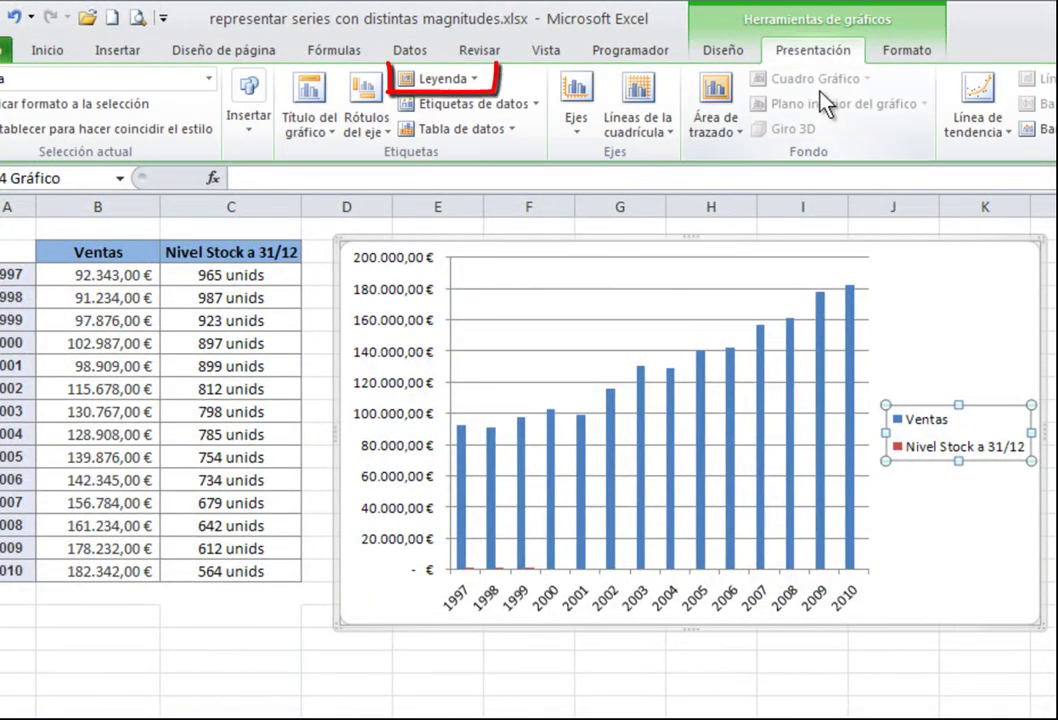
click(477, 79)
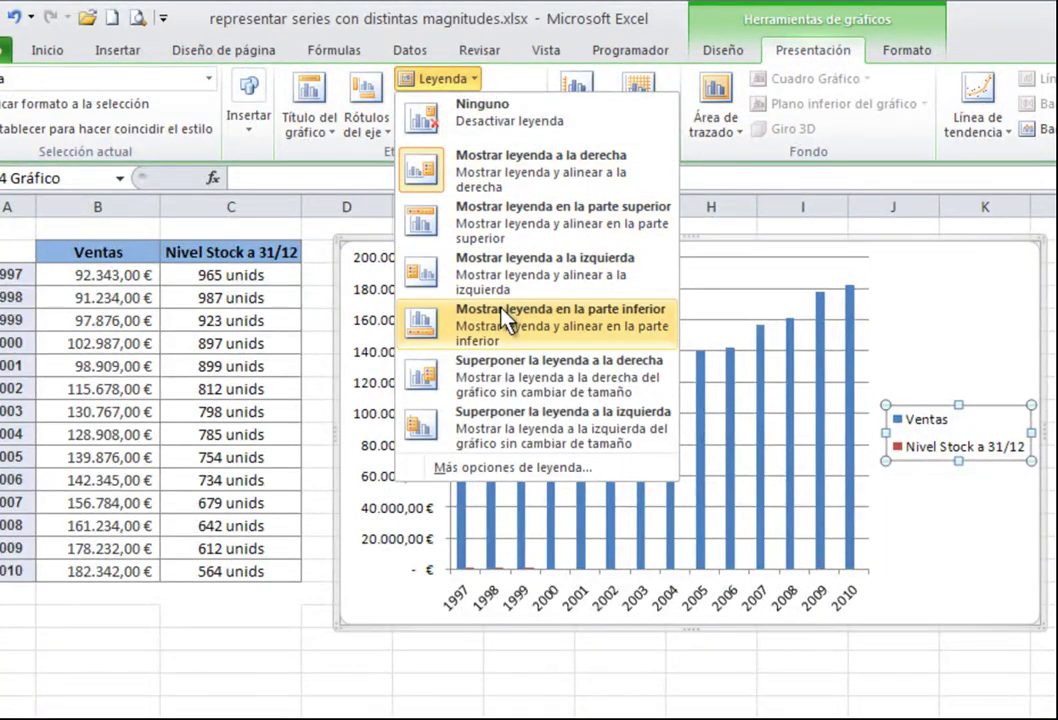
click(644, 322)
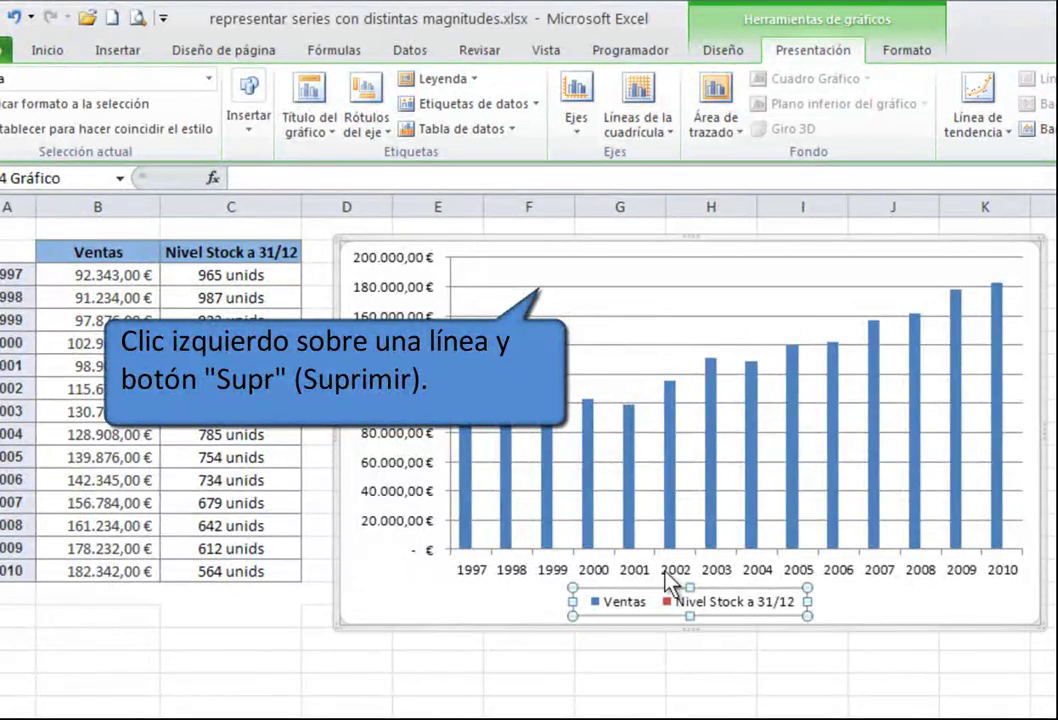
click(569, 288)
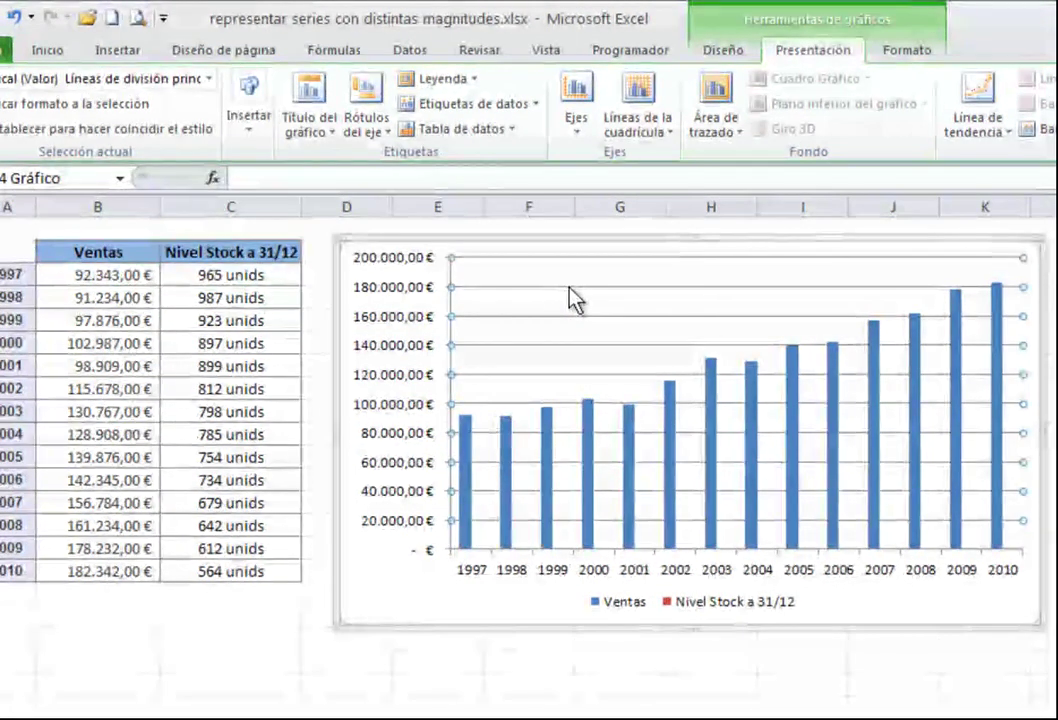
key(Delete)
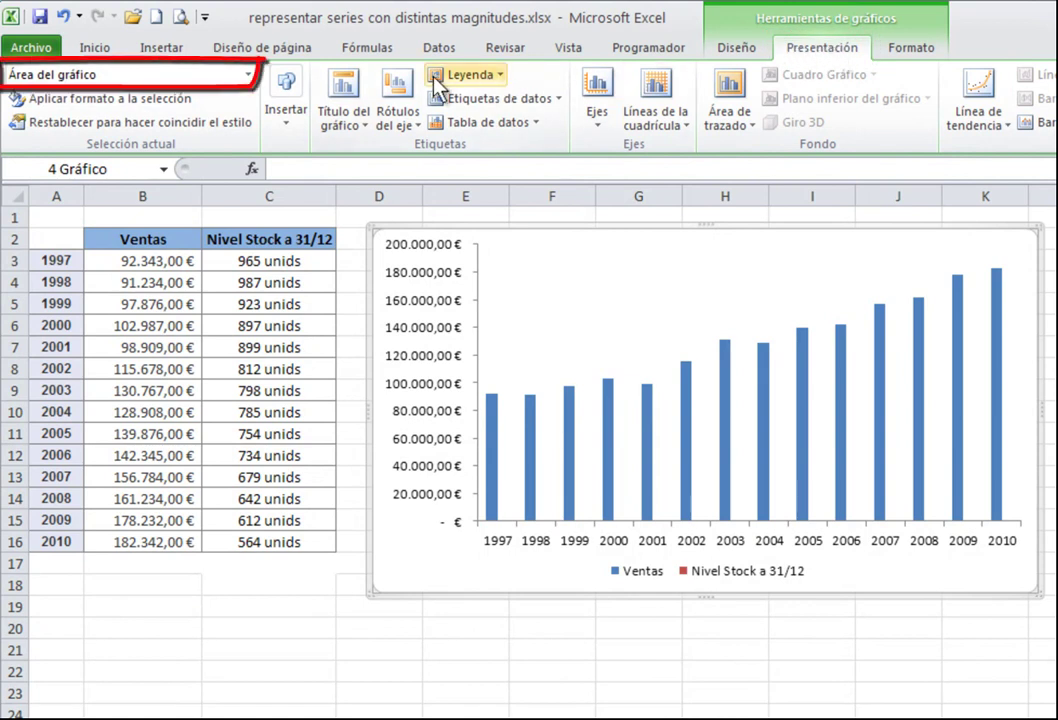
Select the Ventas data series from the chart elements list.
click(248, 75)
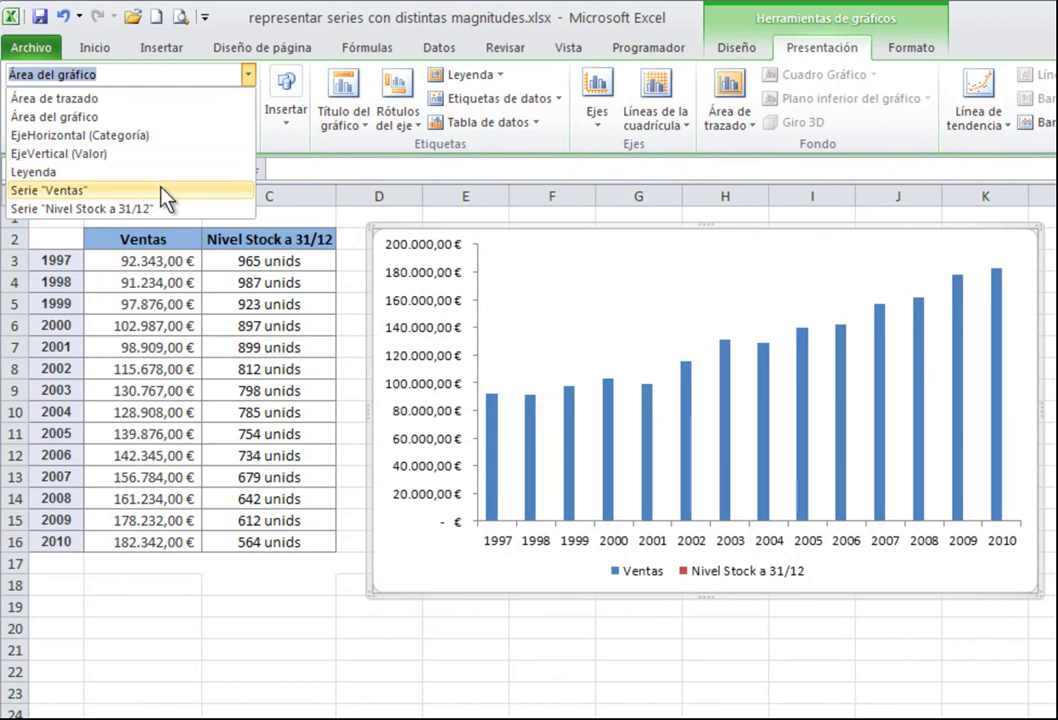
click(185, 191)
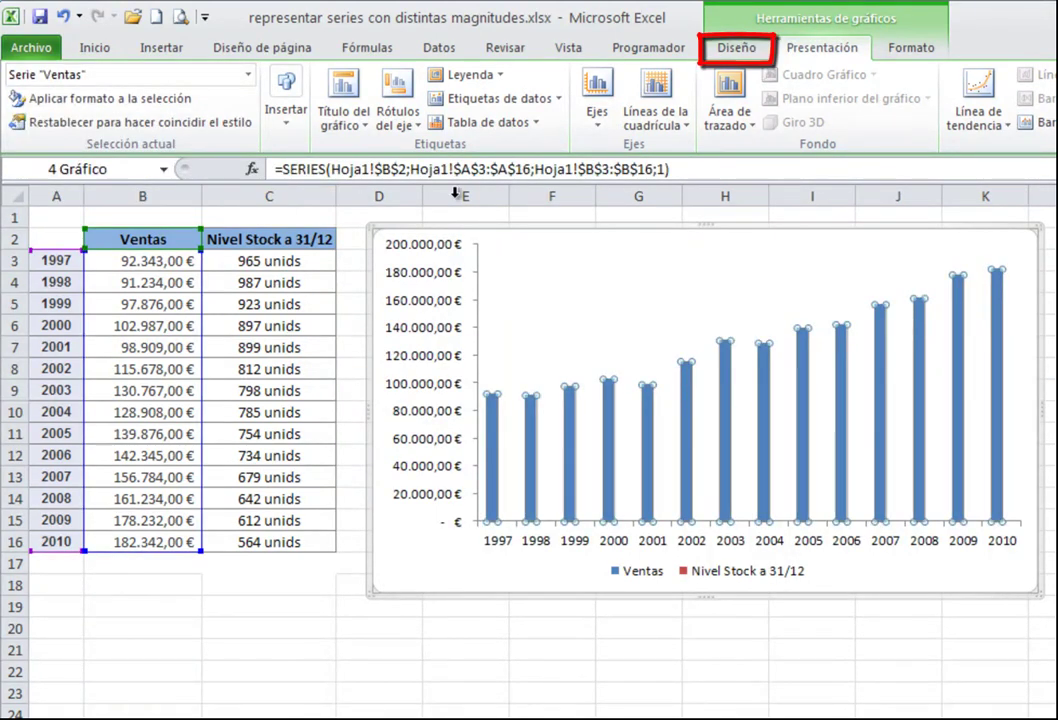
click(731, 48)
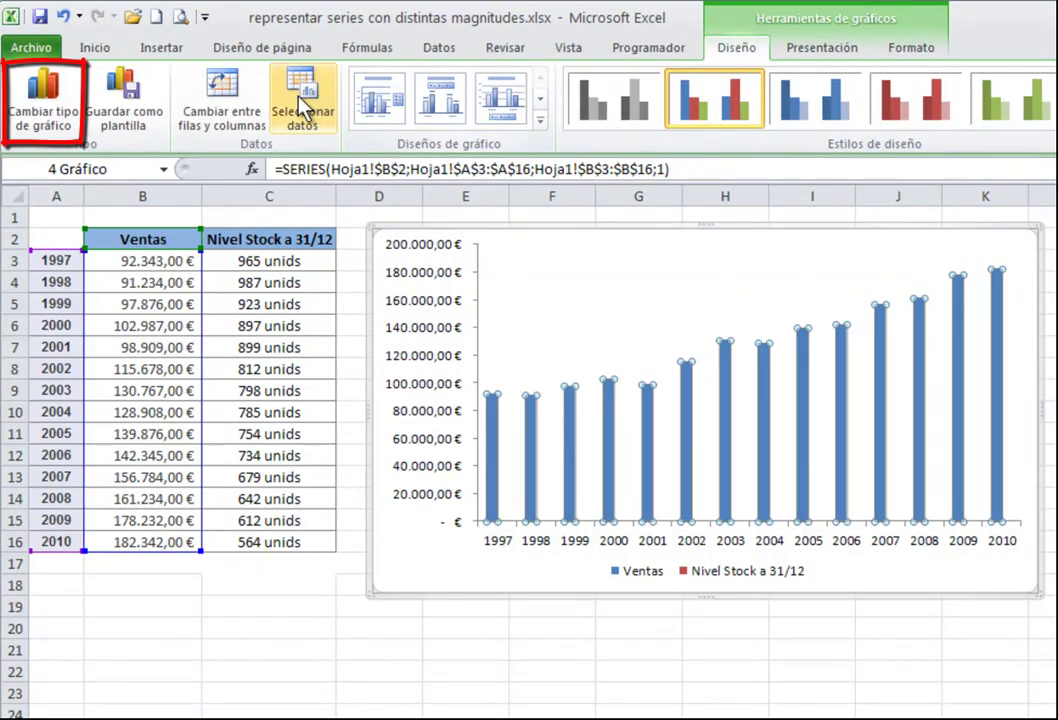
Change the Ventas series to the basic Línea chart type.
click(55, 118)
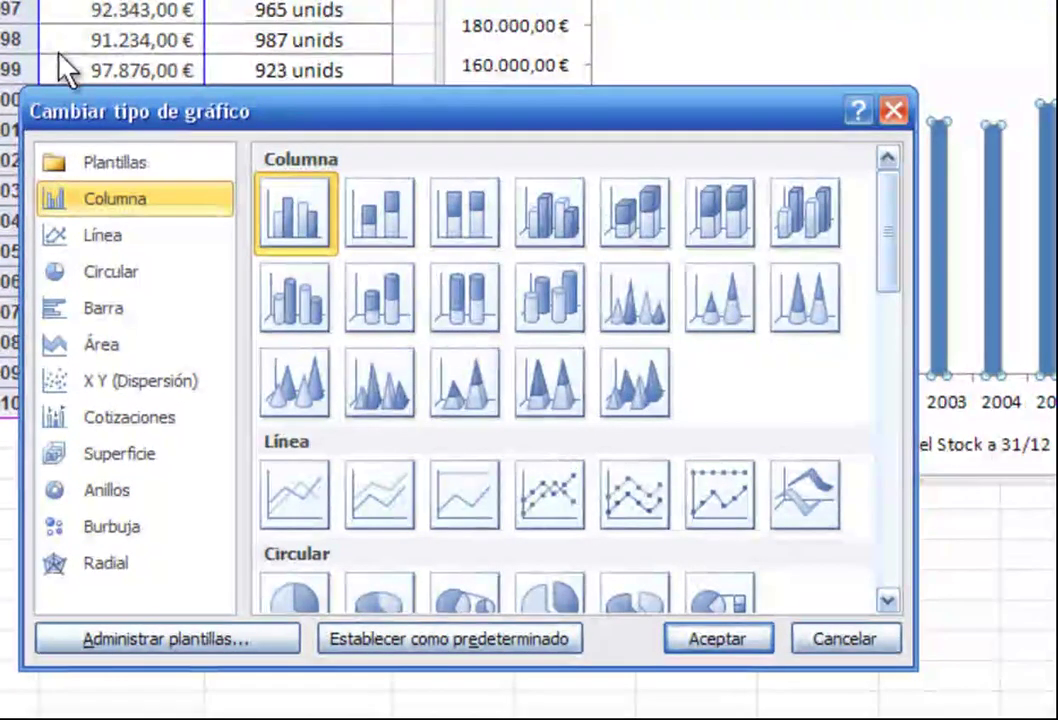
click(116, 233)
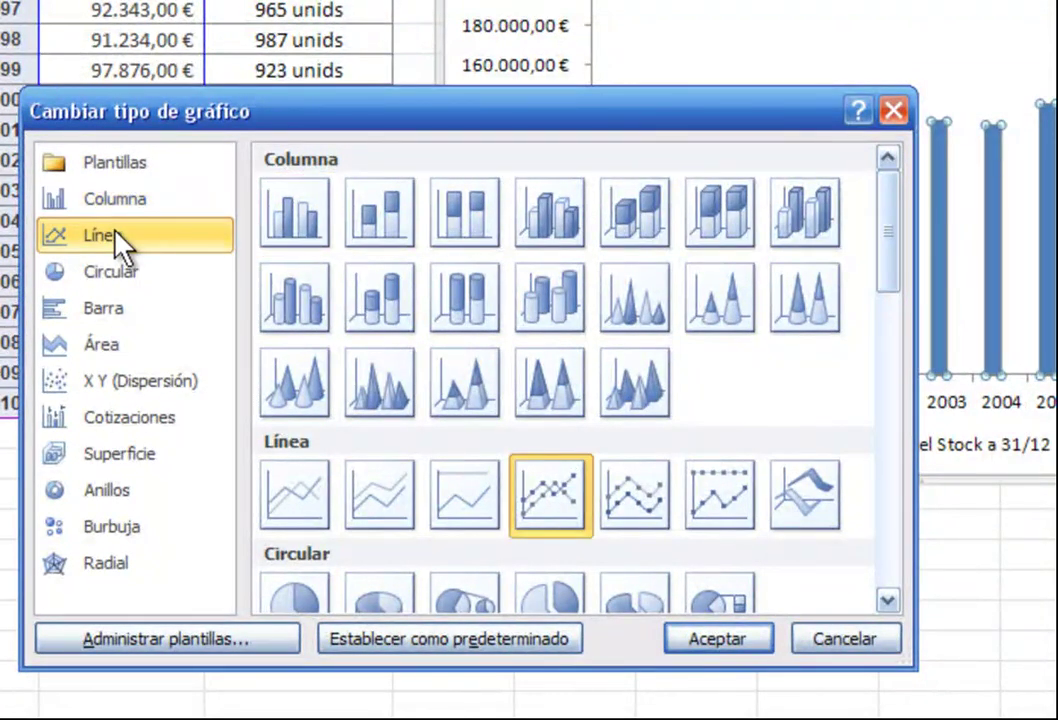
click(312, 490)
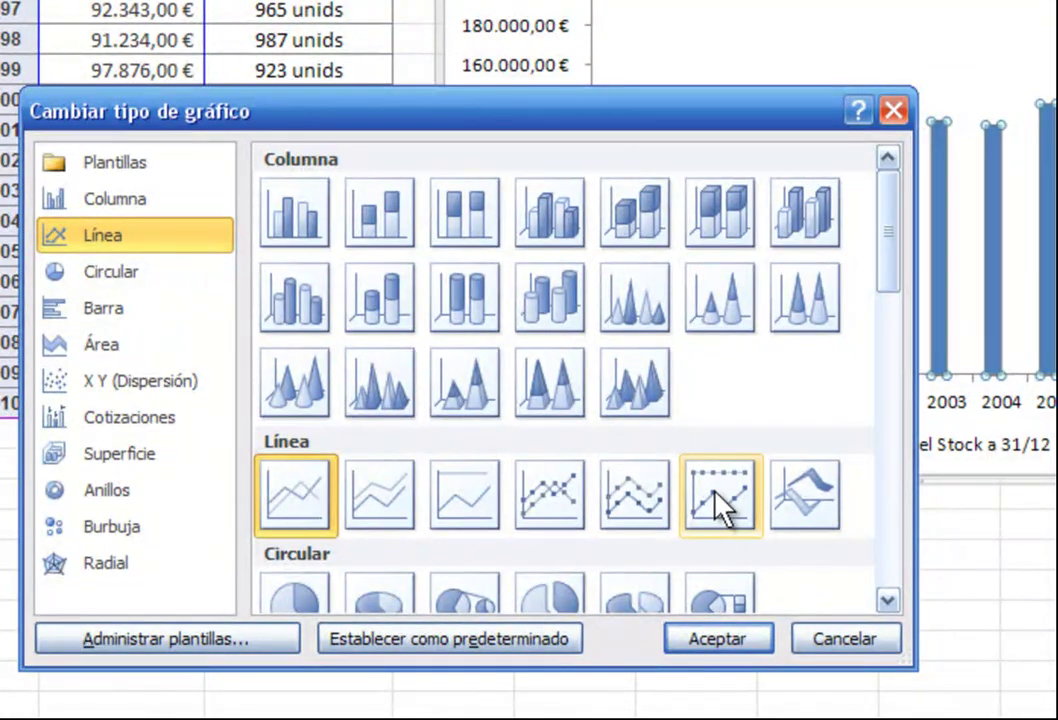
click(730, 636)
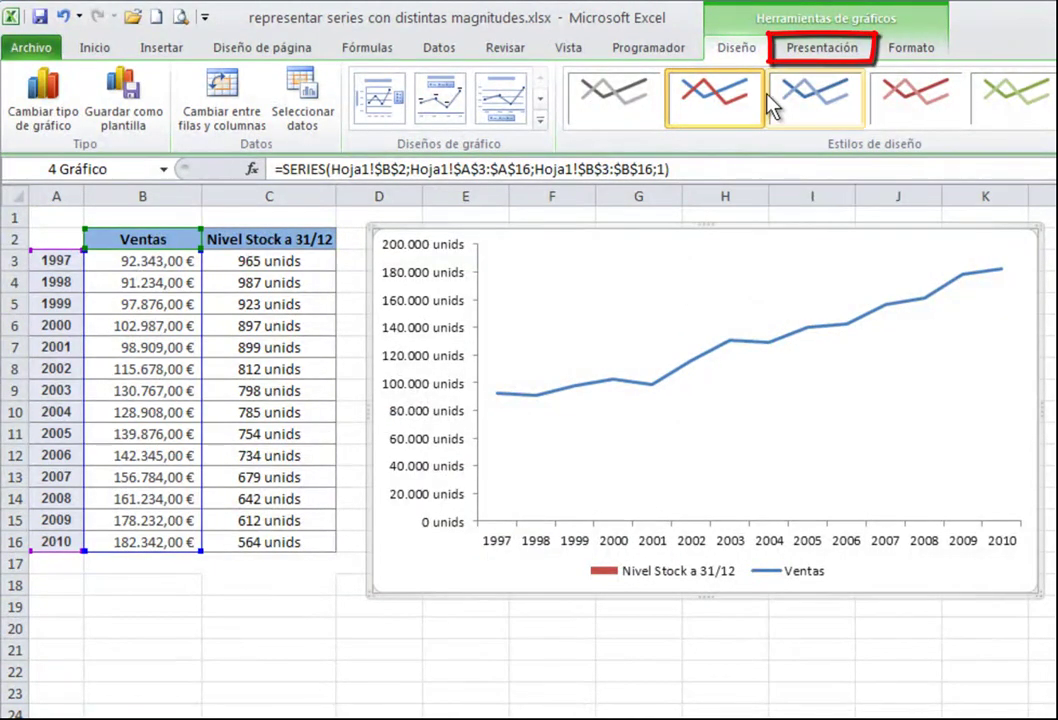
Format the Nivel Stock a 31/12 series to plot on the secondary axis.
click(820, 50)
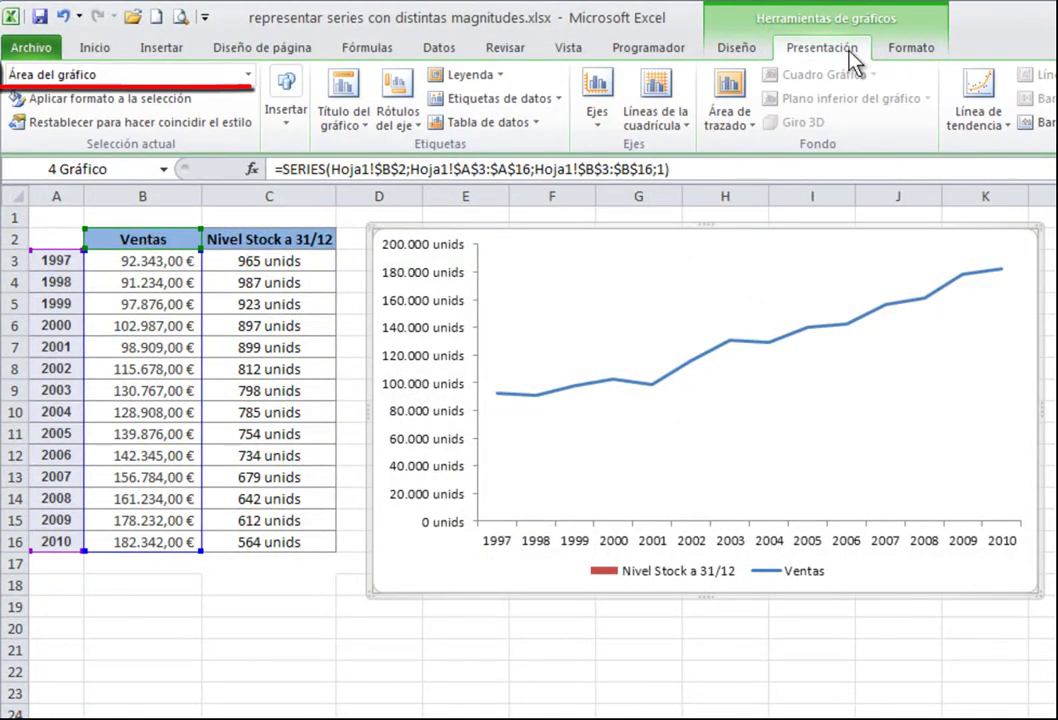
click(250, 78)
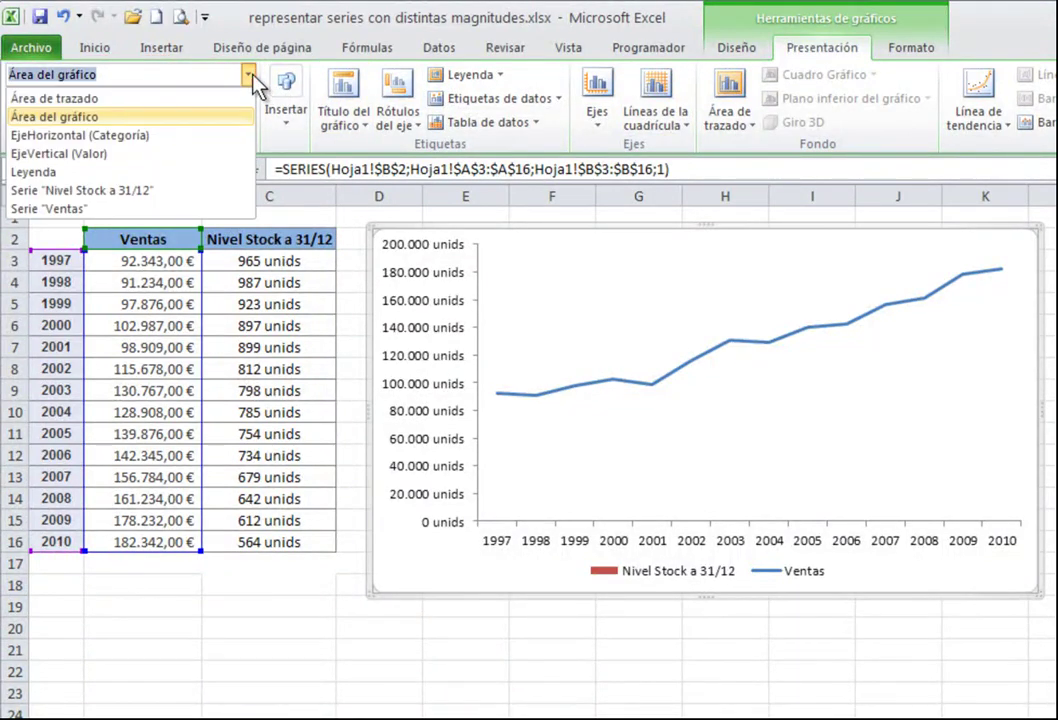
click(193, 192)
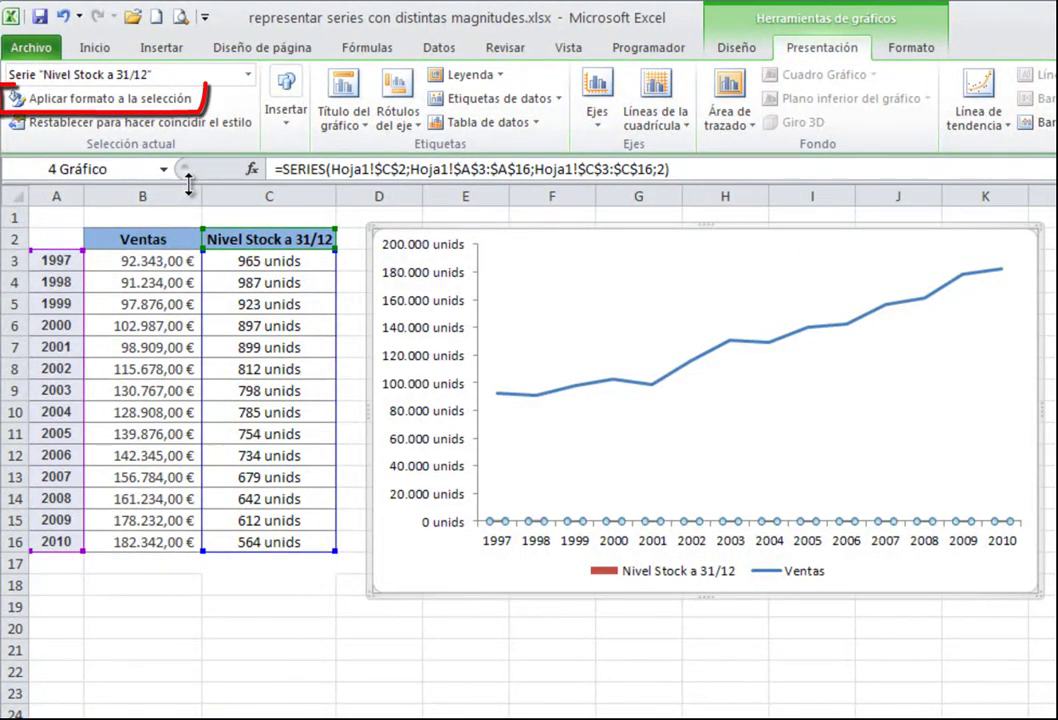
click(184, 104)
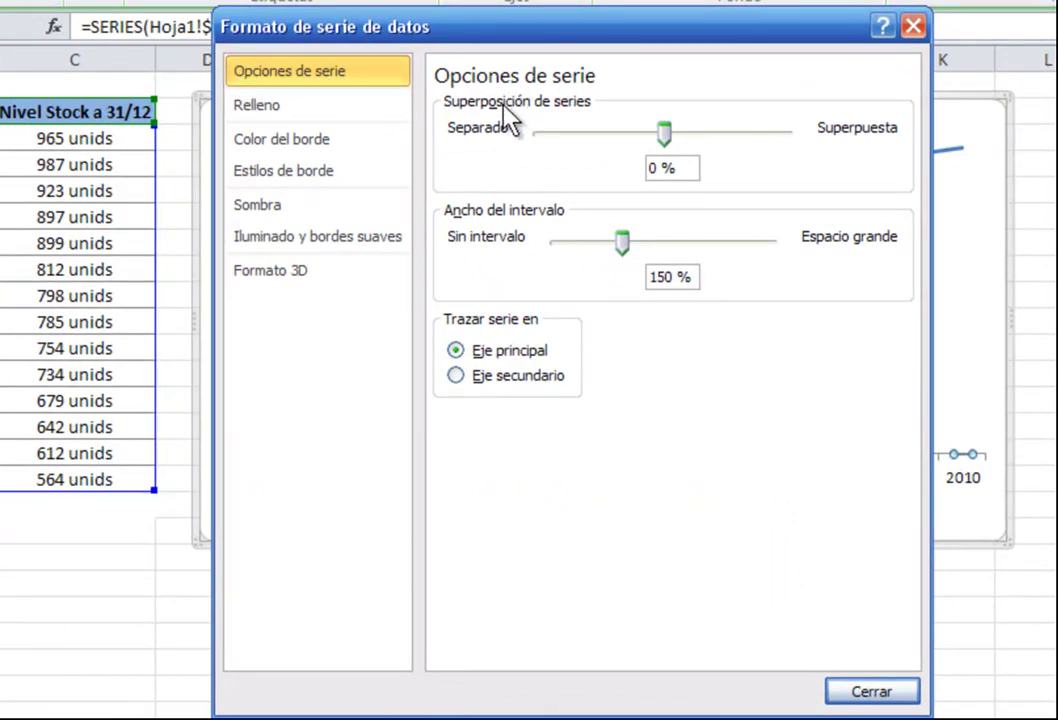
click(456, 377)
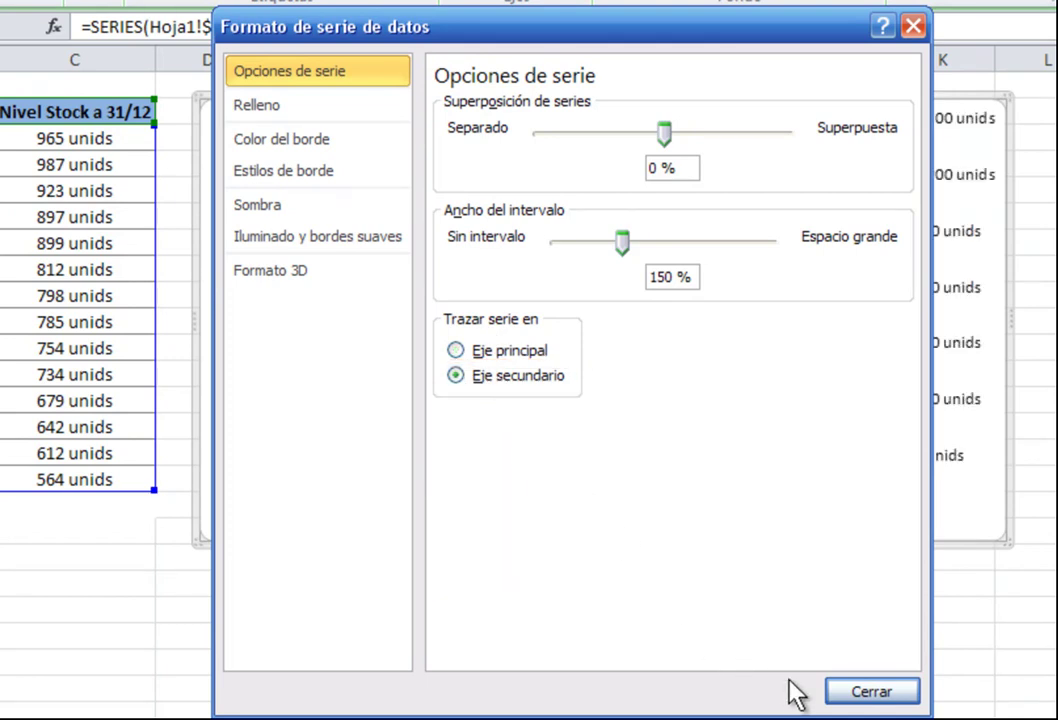
click(868, 695)
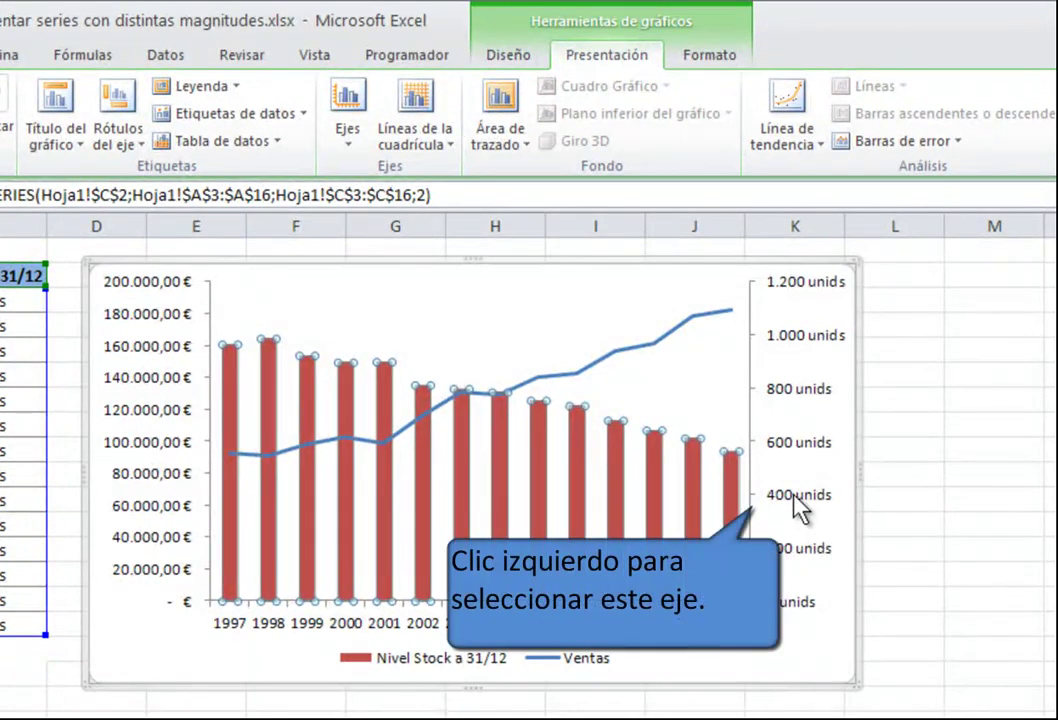
Set the secondary vertical axis label text to dark red.
click(800, 508)
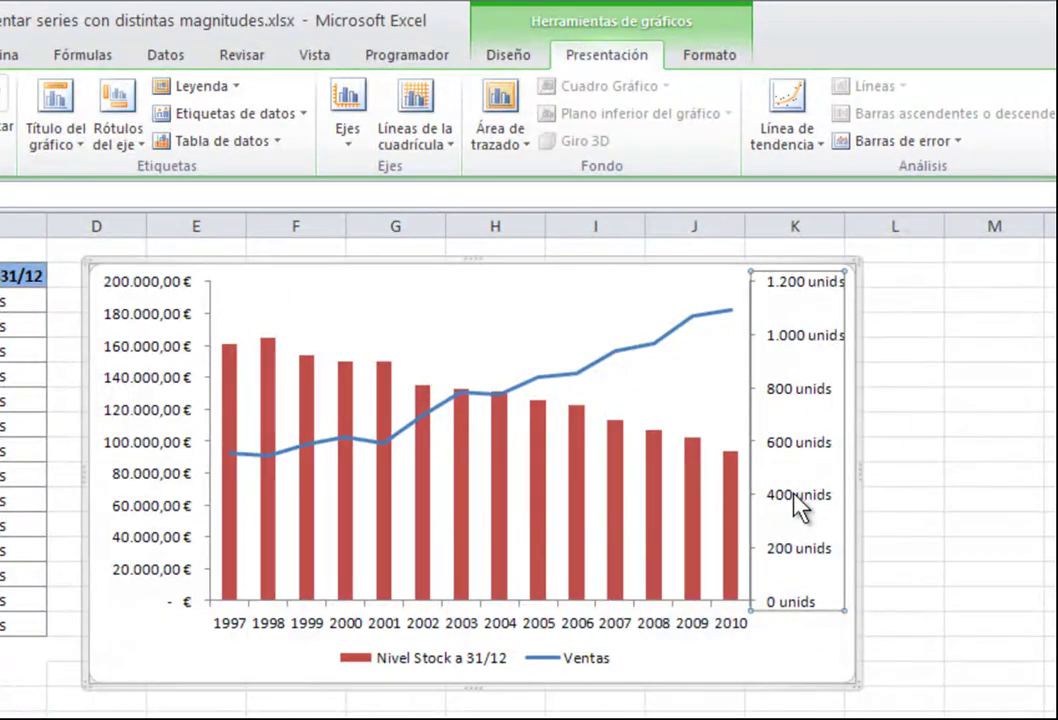
click(719, 60)
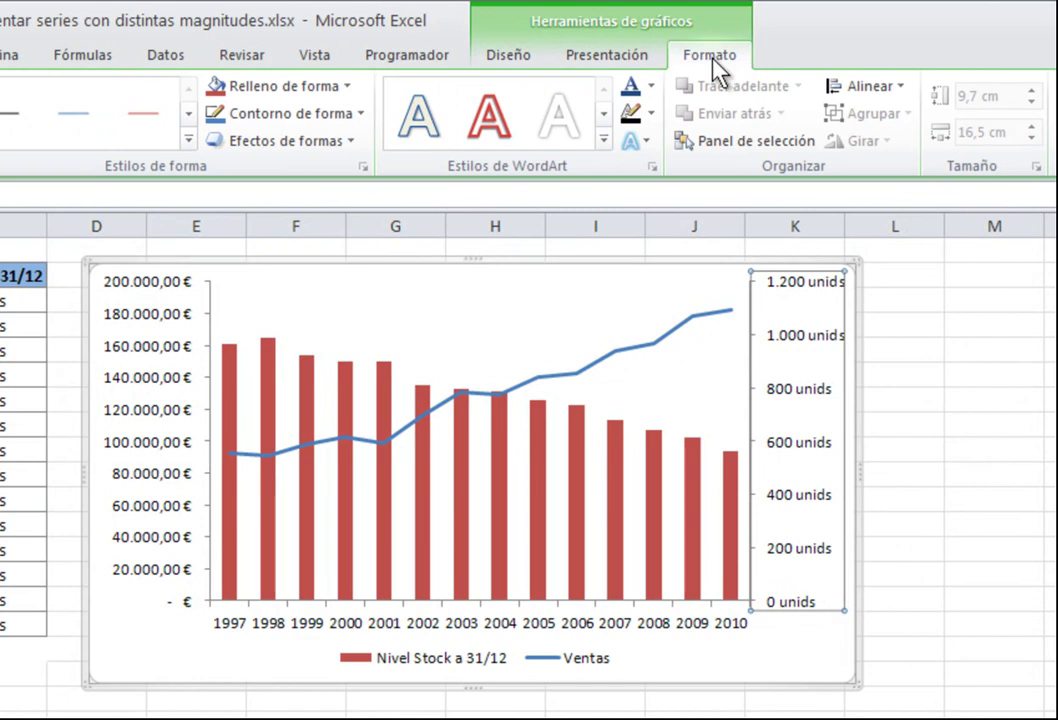
click(652, 88)
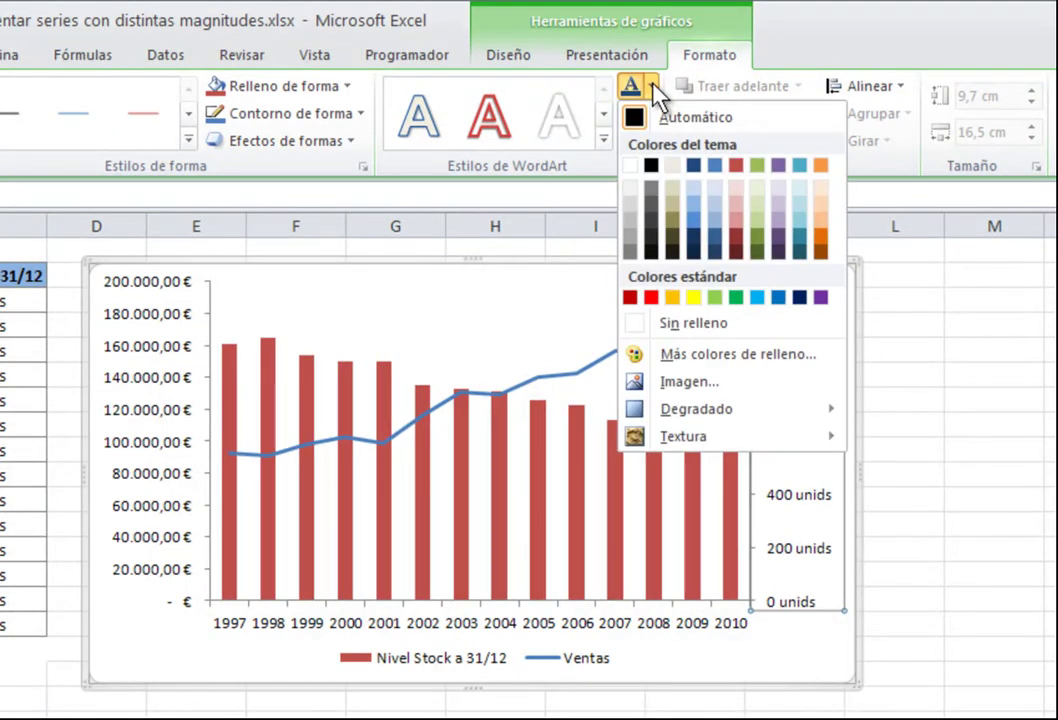
click(630, 297)
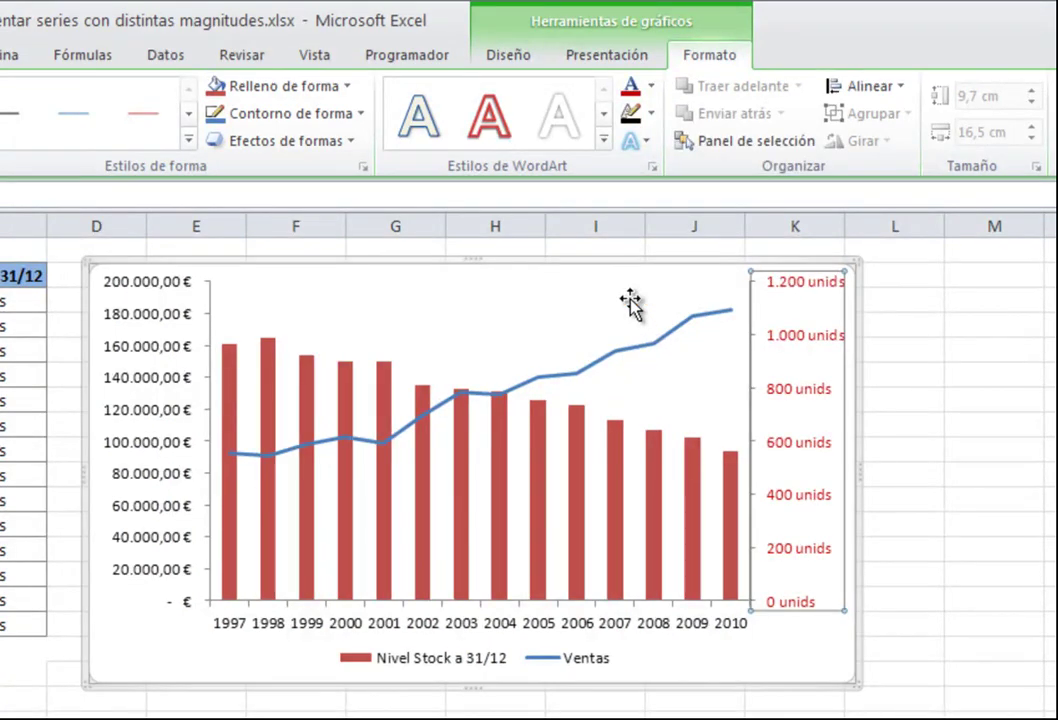
Colour the primary vertical axis labels blue, then deselect the chart.
click(145, 368)
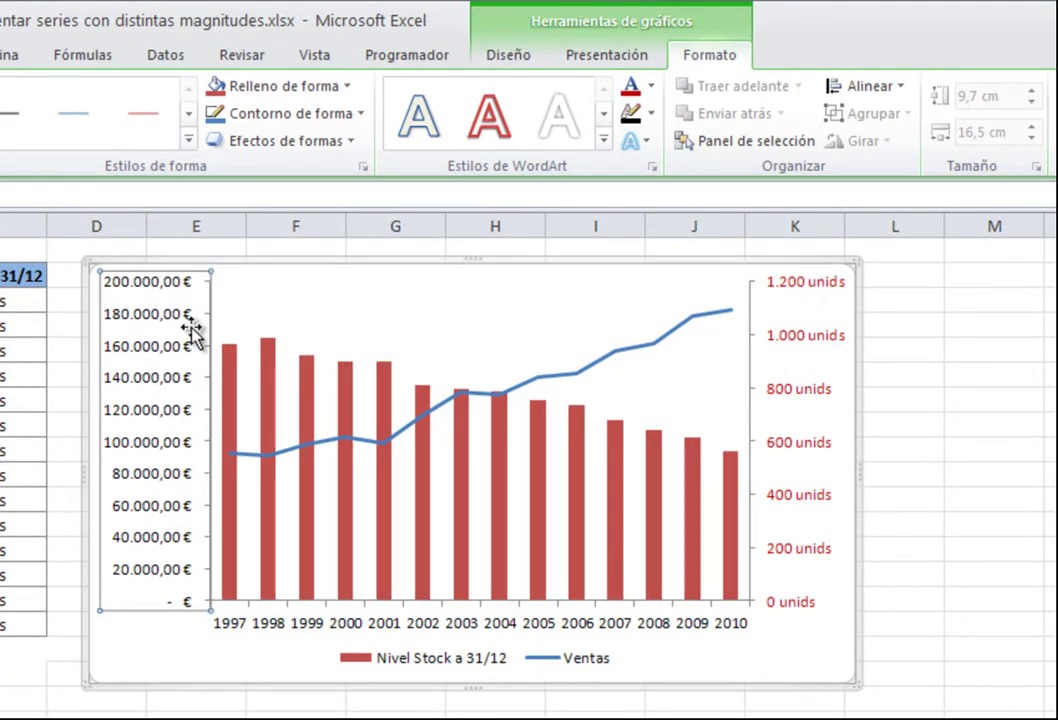
click(652, 87)
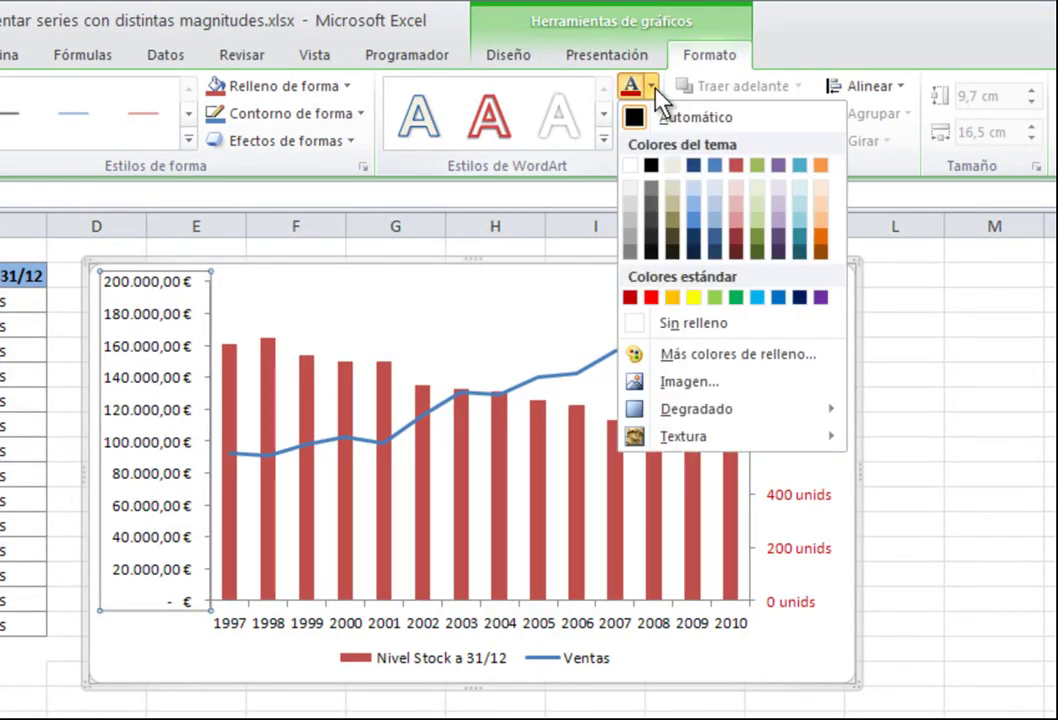
click(692, 166)
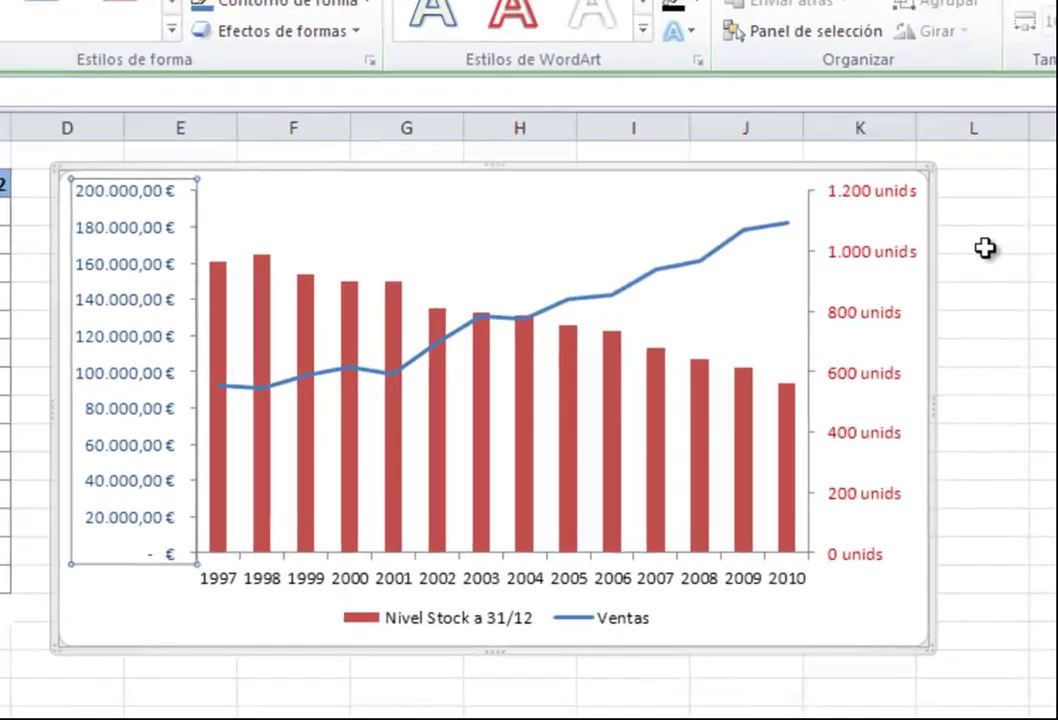
click(1050, 104)
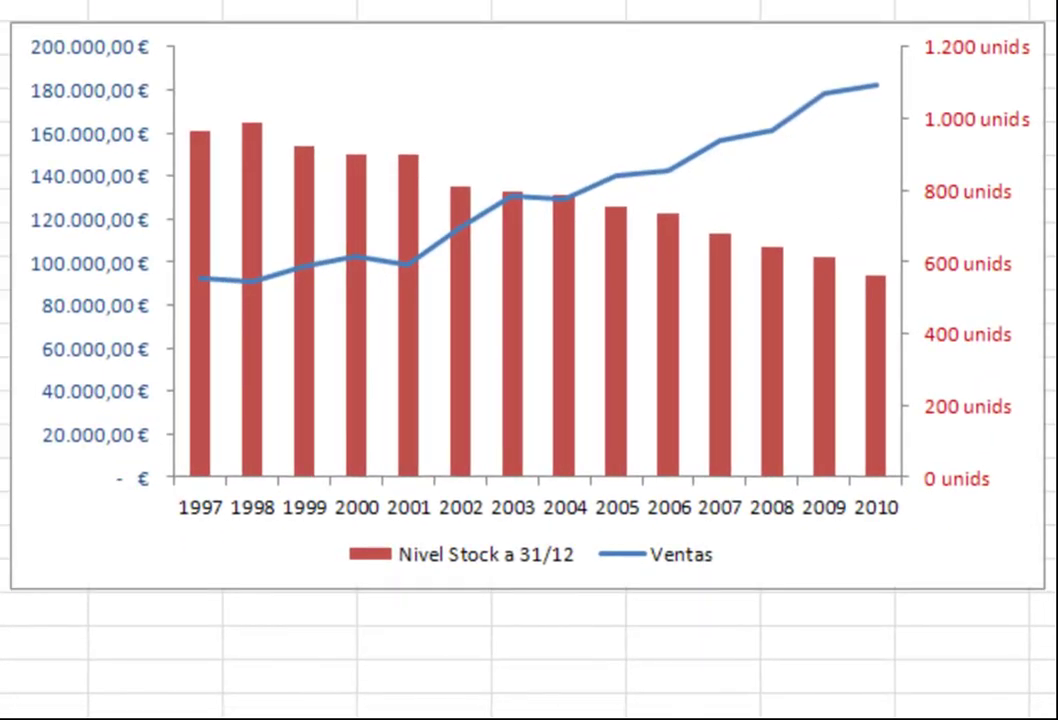